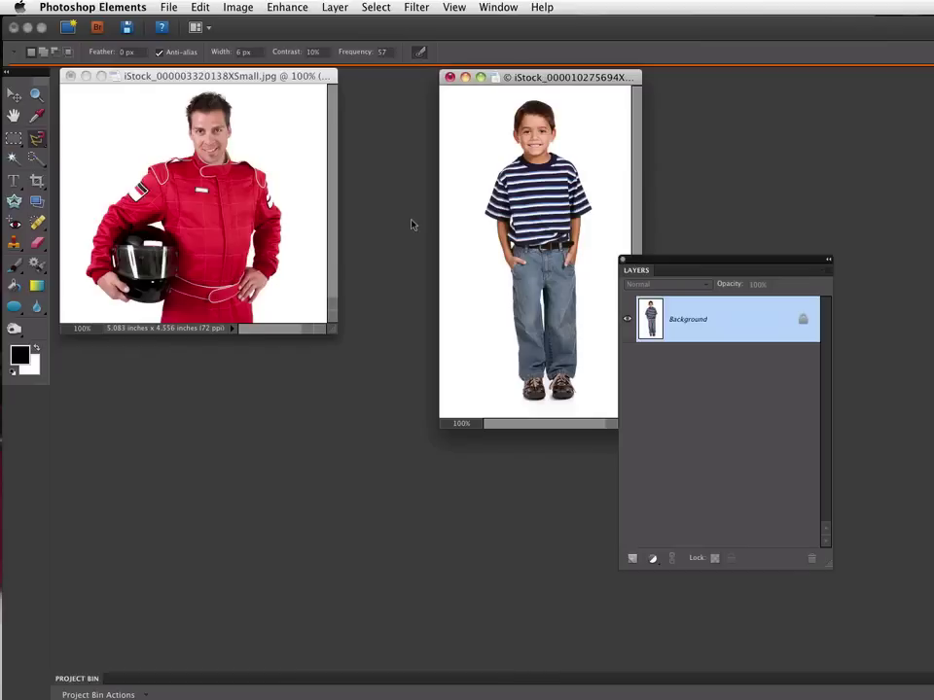
# Zoom the boy's photo to 200%, then start a Magnetic Lasso edge along his chin and zoom to 300%.
pyautogui.click(35, 93)
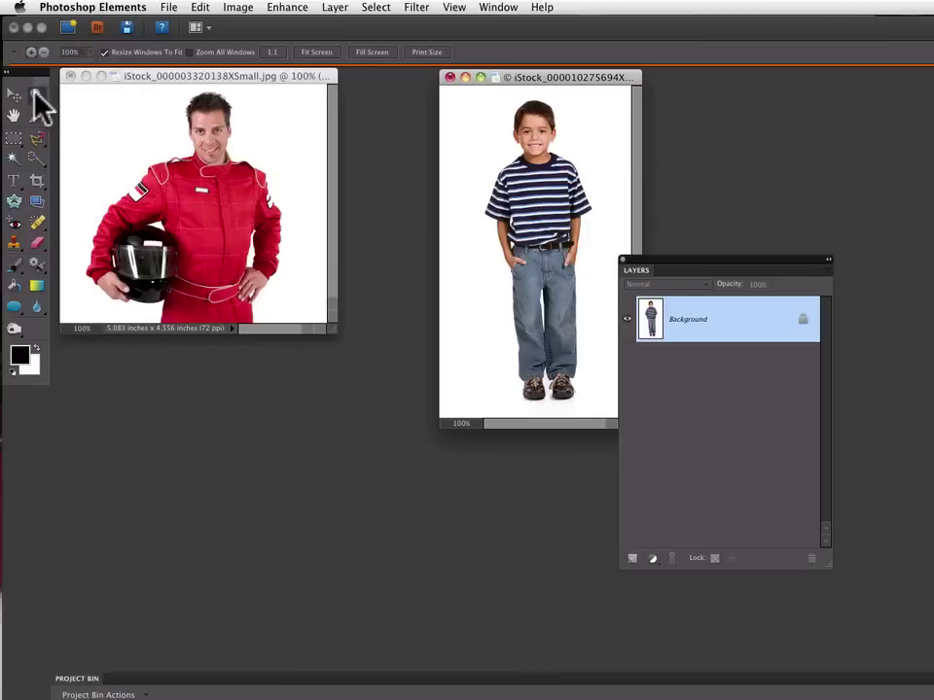
pyautogui.click(538, 137)
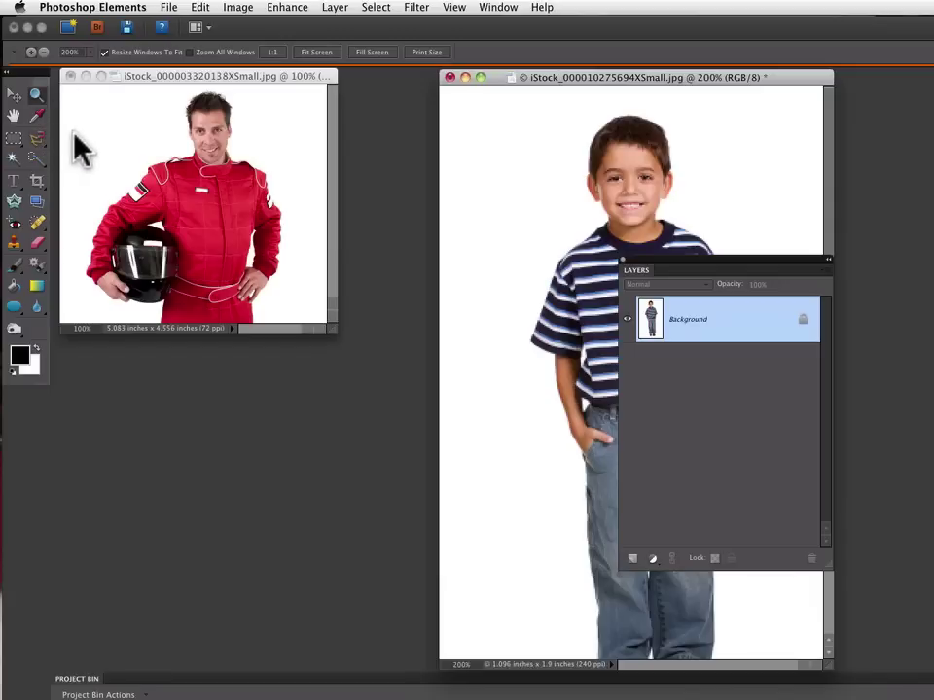
pyautogui.click(37, 138)
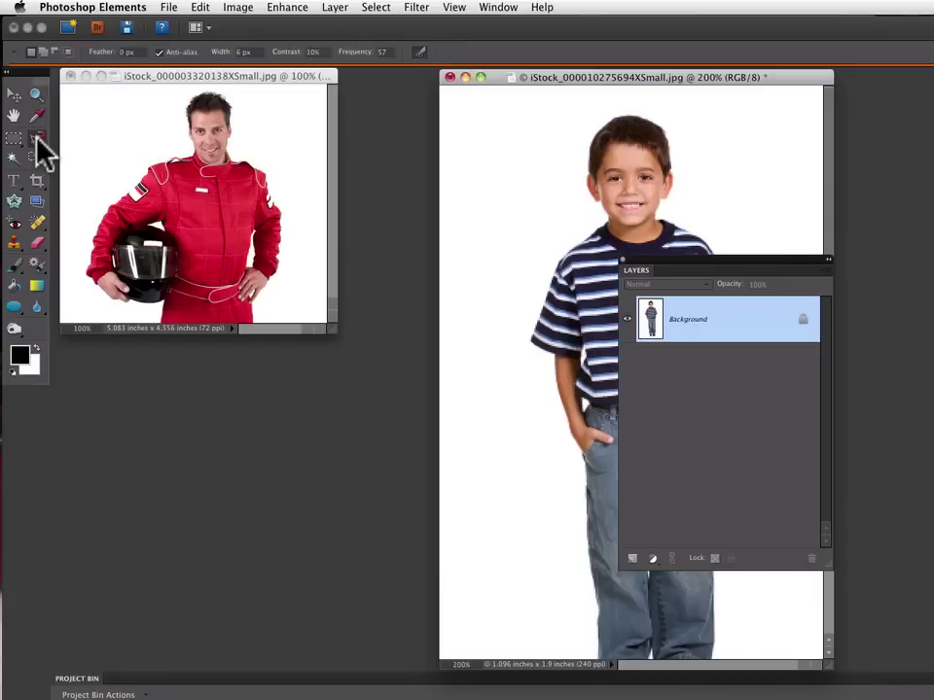
pyautogui.moveTo(36, 137); pyautogui.dragTo(61, 146)
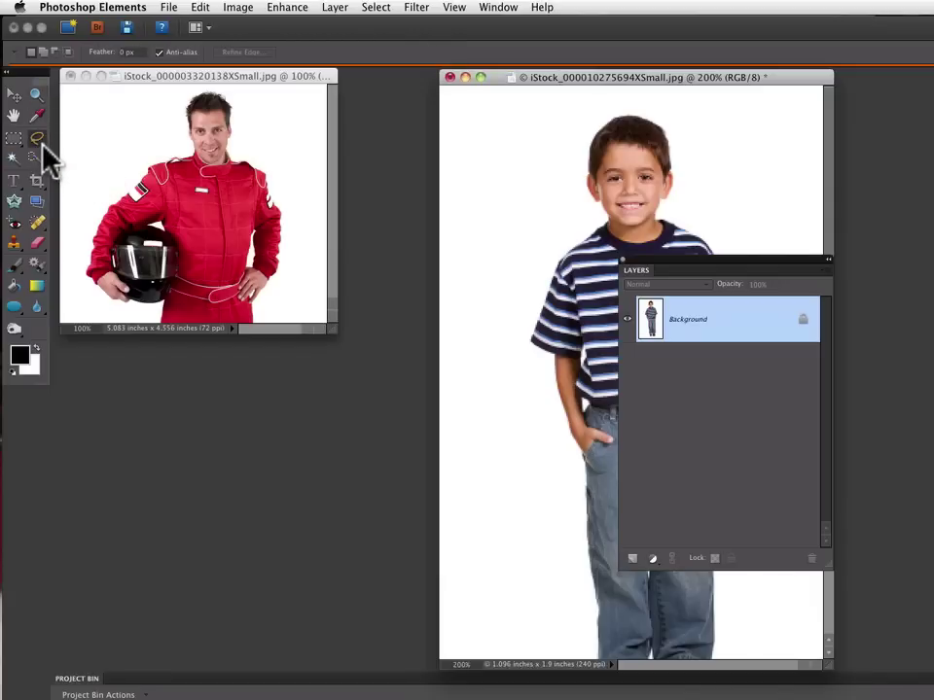
pyautogui.click(40, 143)
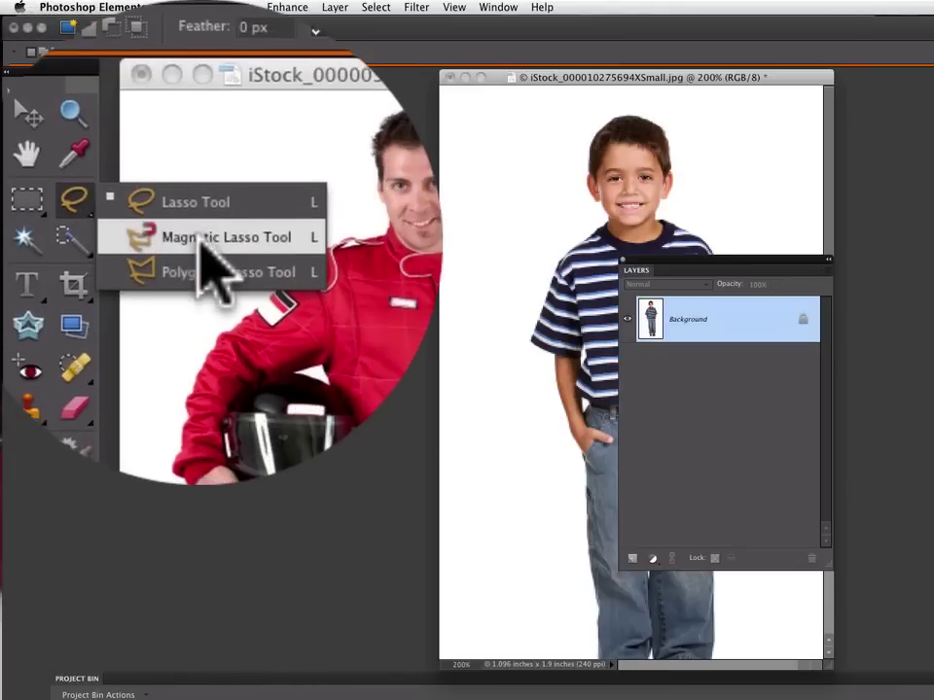
pyautogui.click(93, 158)
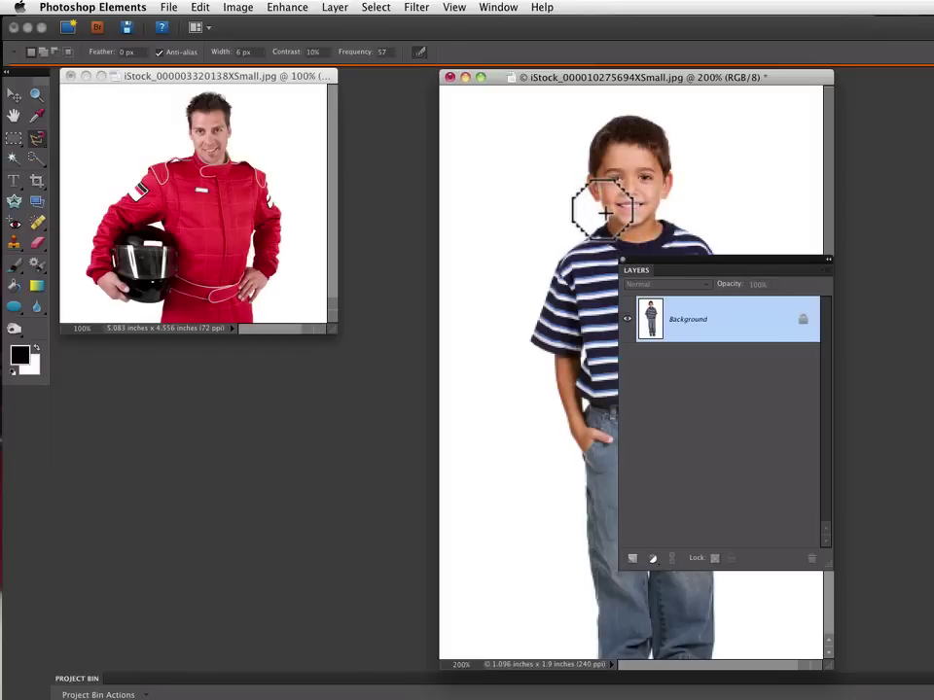
pyautogui.click(604, 214)
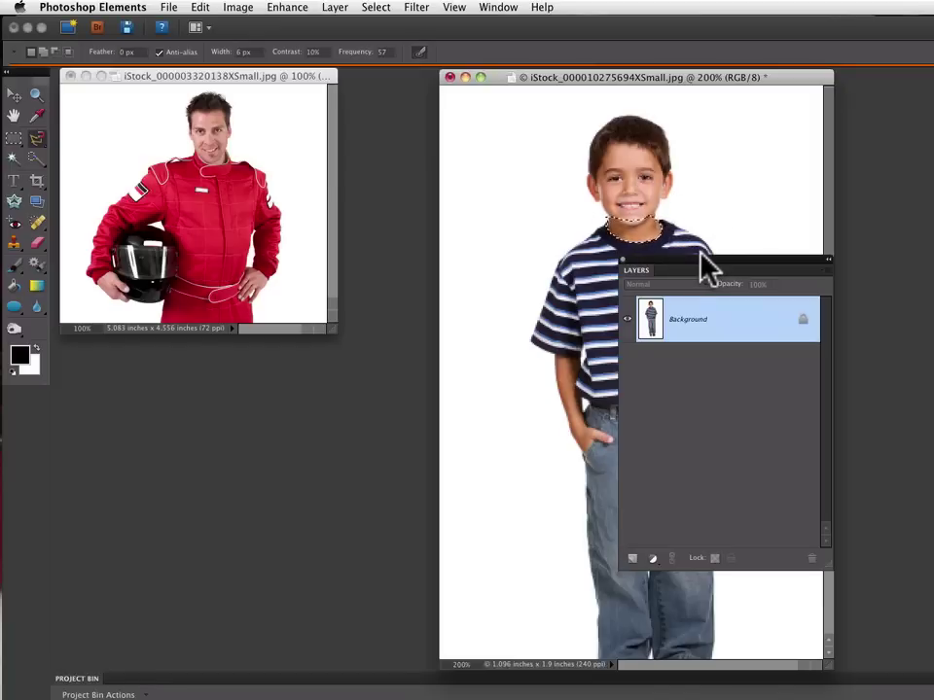
pyautogui.press('super+equal')
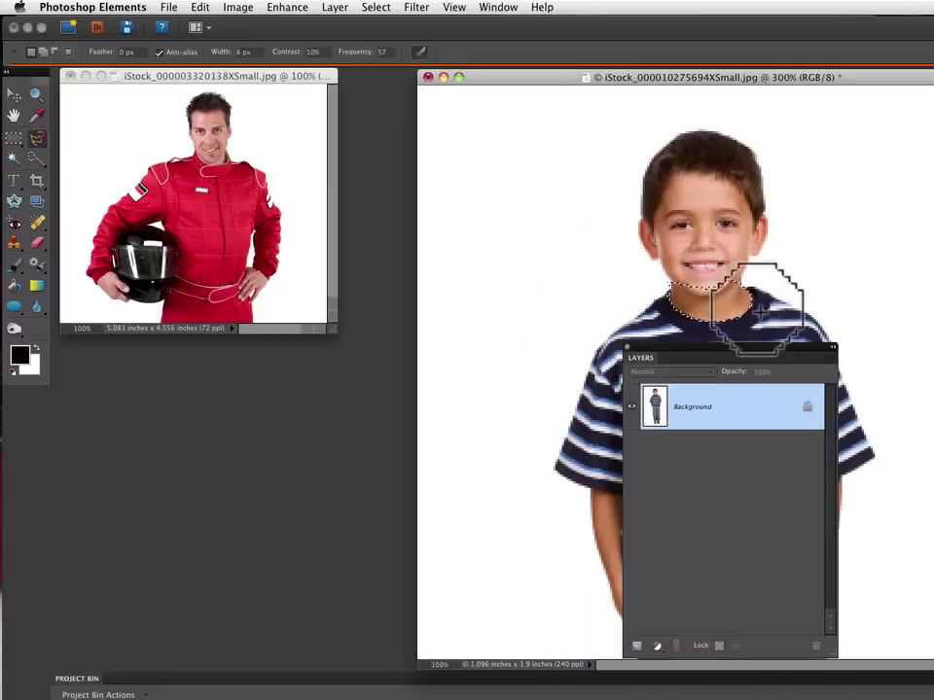
# Switch to the plain Lasso and trace around the boy's head back to the neck, closing the selection.
pyautogui.click(37, 141)
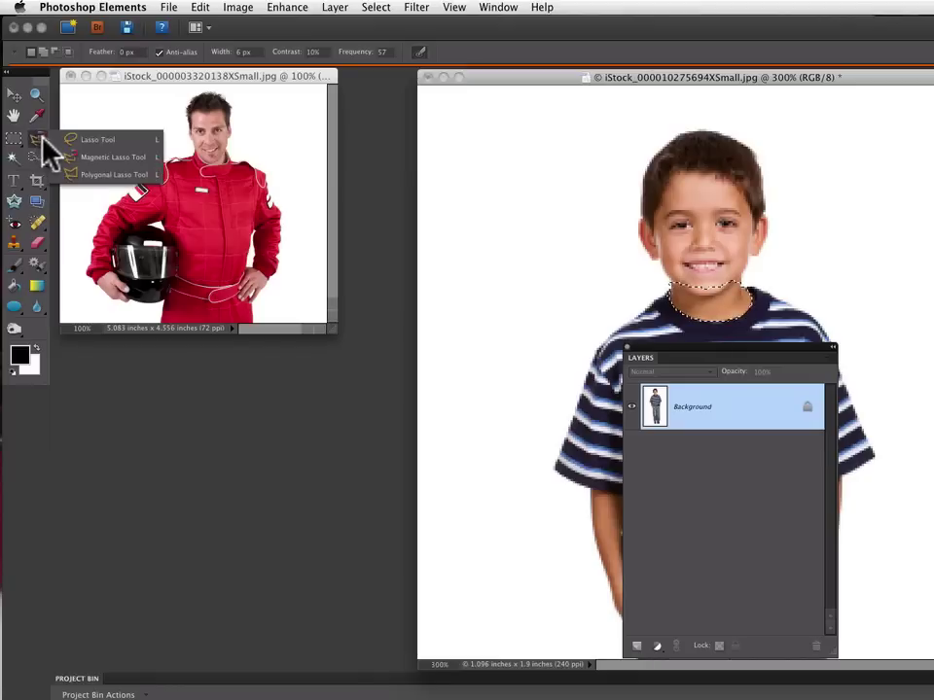
pyautogui.click(78, 139)
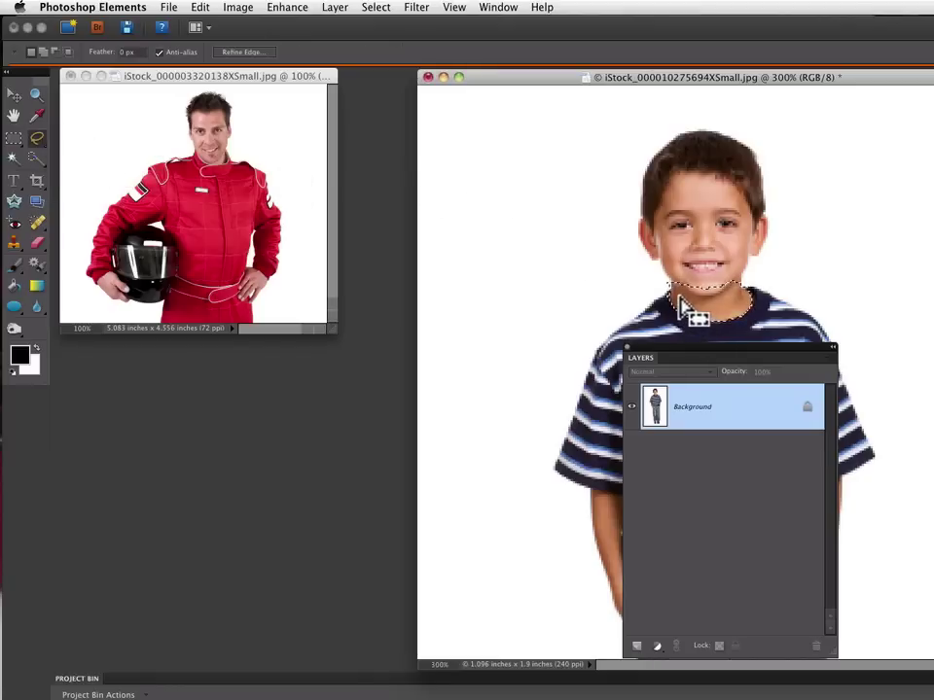
pyautogui.moveTo(673, 292)
pyautogui.mouseDown()
pyautogui.moveTo(627, 229)
pyautogui.moveTo(640, 163)
pyautogui.moveTo(652, 141)
pyautogui.moveTo(681, 124)
pyautogui.moveTo(719, 125)
pyautogui.moveTo(771, 152)
pyautogui.moveTo(777, 216)
pyautogui.moveTo(767, 261)
pyautogui.moveTo(750, 305)
pyautogui.mouseUp()
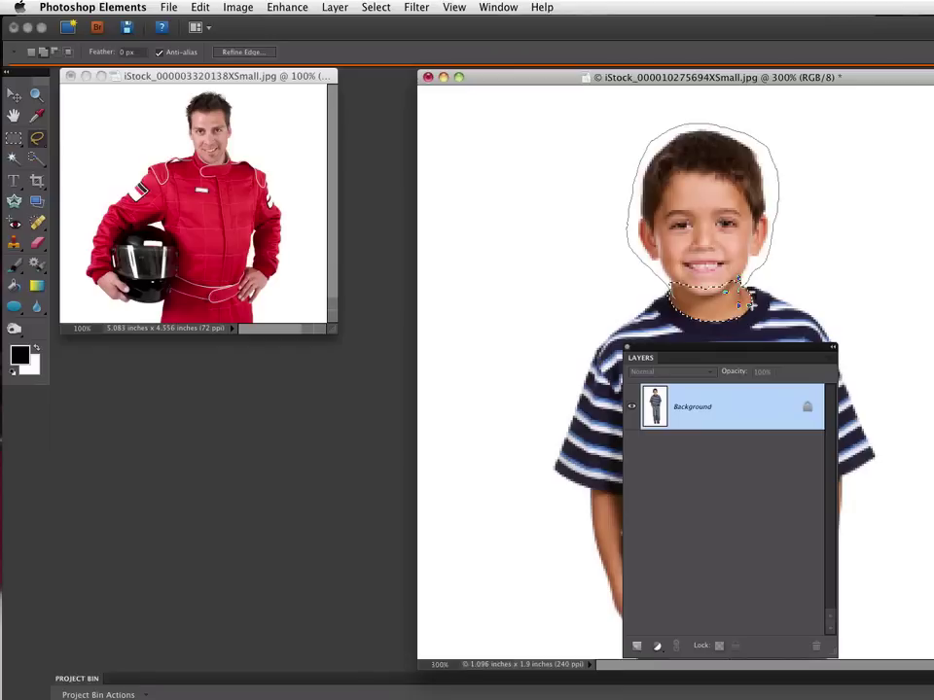
pyautogui.moveTo(750, 305)
pyautogui.mouseDown()
pyautogui.moveTo(730, 286)
pyautogui.moveTo(750, 306)
pyautogui.mouseUp()
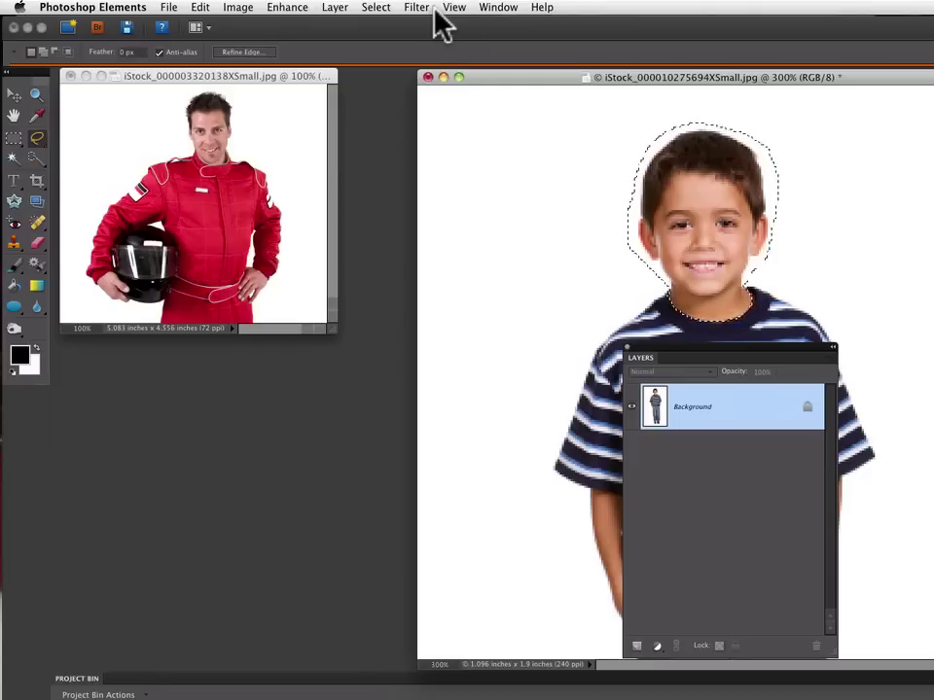
# Copy the selected head and neck to Layer 1 with Layer > New > Layer via Copy.
pyautogui.click(335, 8)
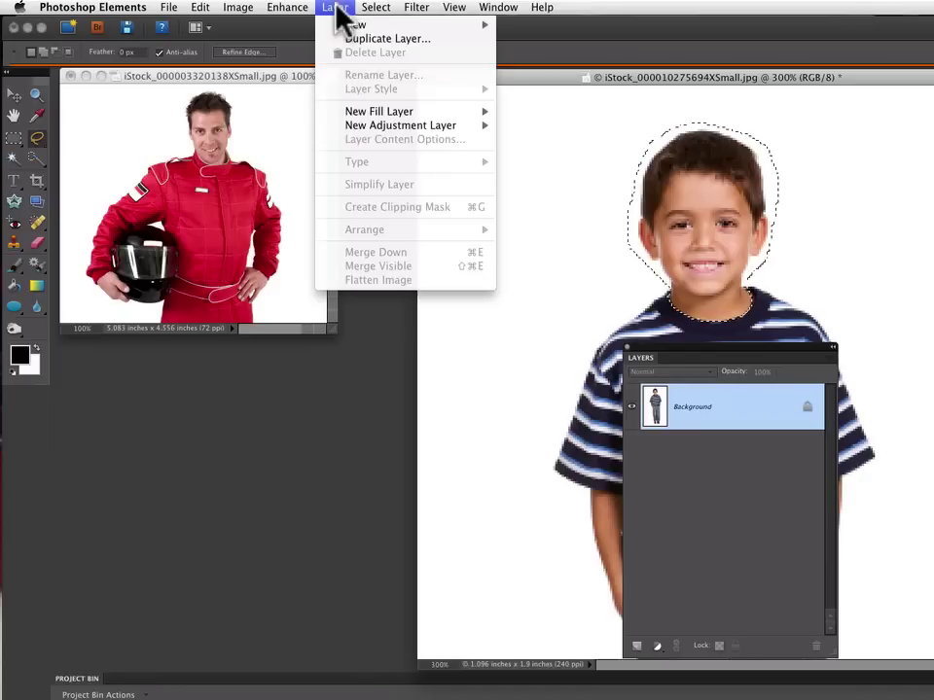
pyautogui.moveTo(348, 23)
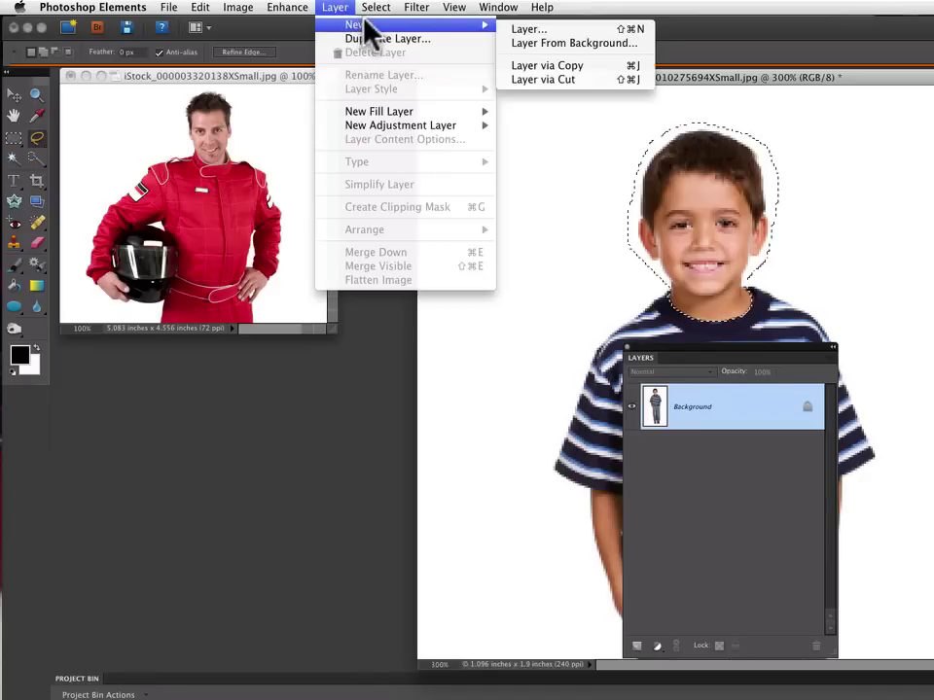
pyautogui.click(564, 65)
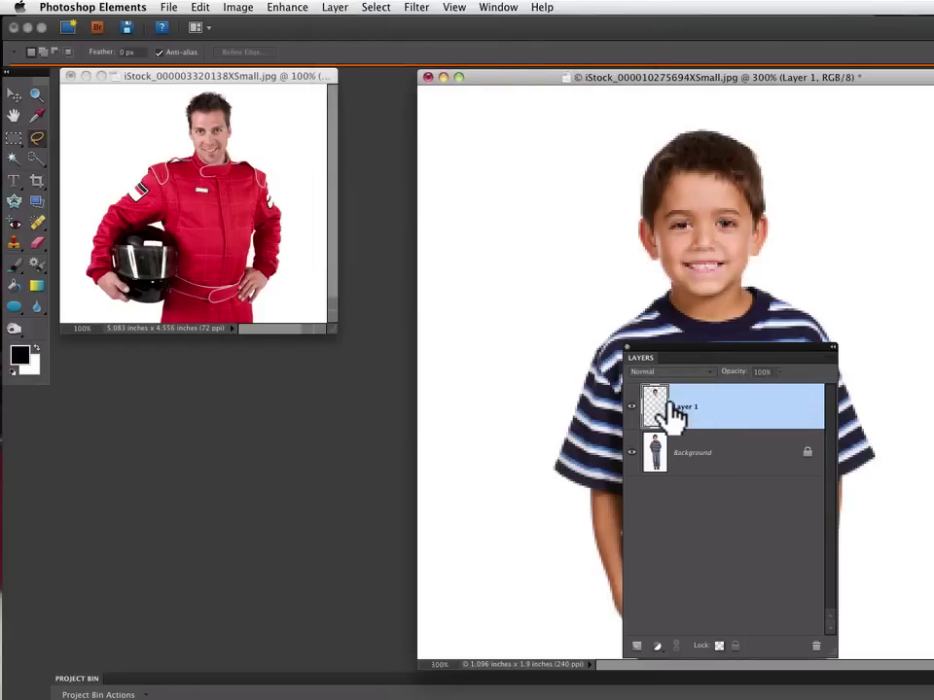
# Hide the boy photo's Background layer and drag Layer 1 into the racer photo.
pyautogui.click(631, 452)
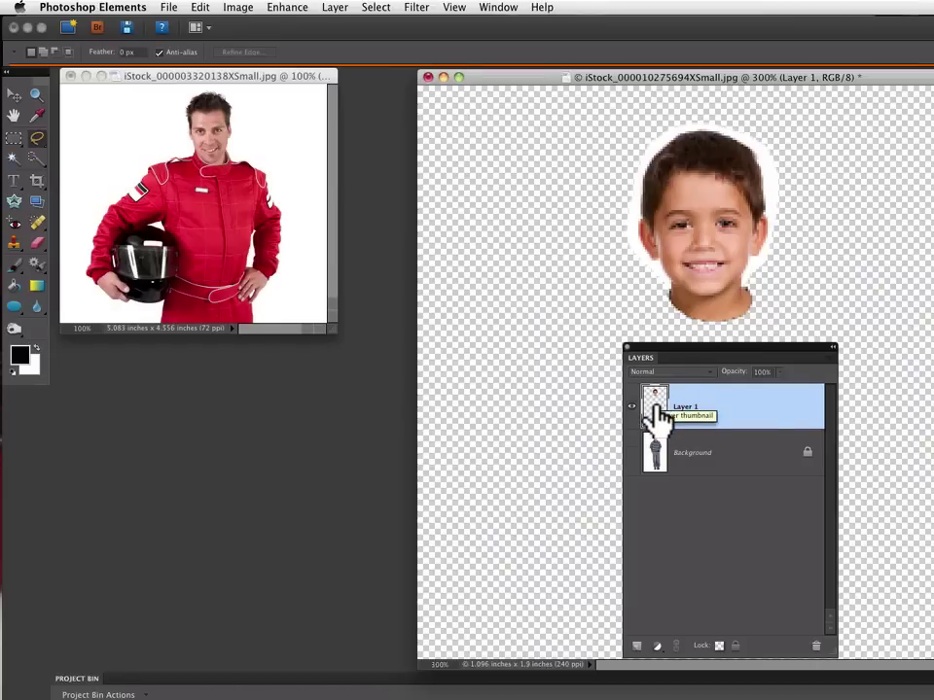
pyautogui.moveTo(661, 414); pyautogui.dragTo(207, 169)
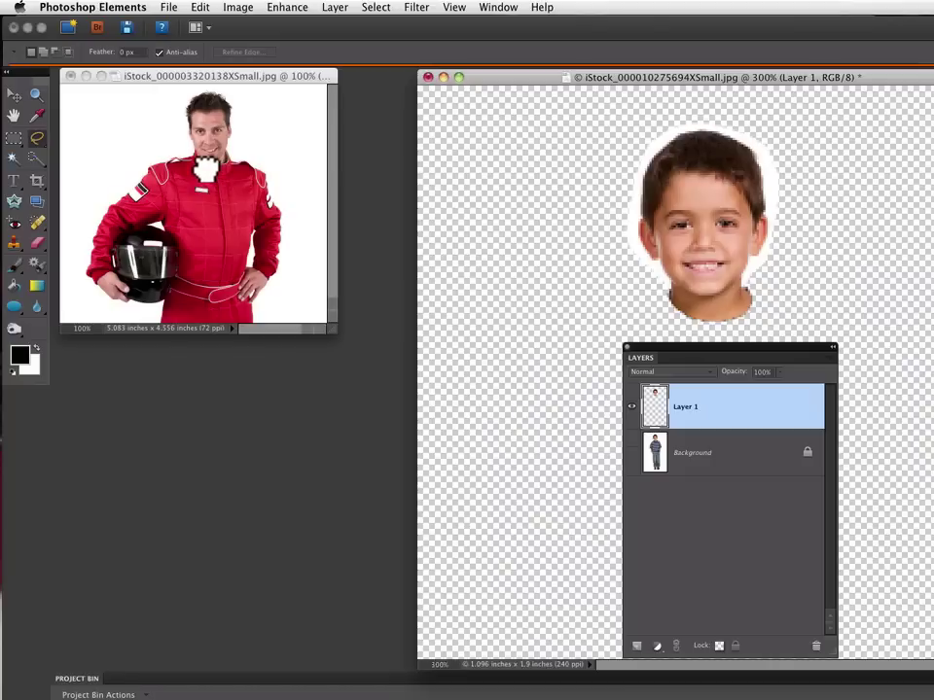
pyautogui.moveTo(206, 169); pyautogui.dragTo(206, 168)
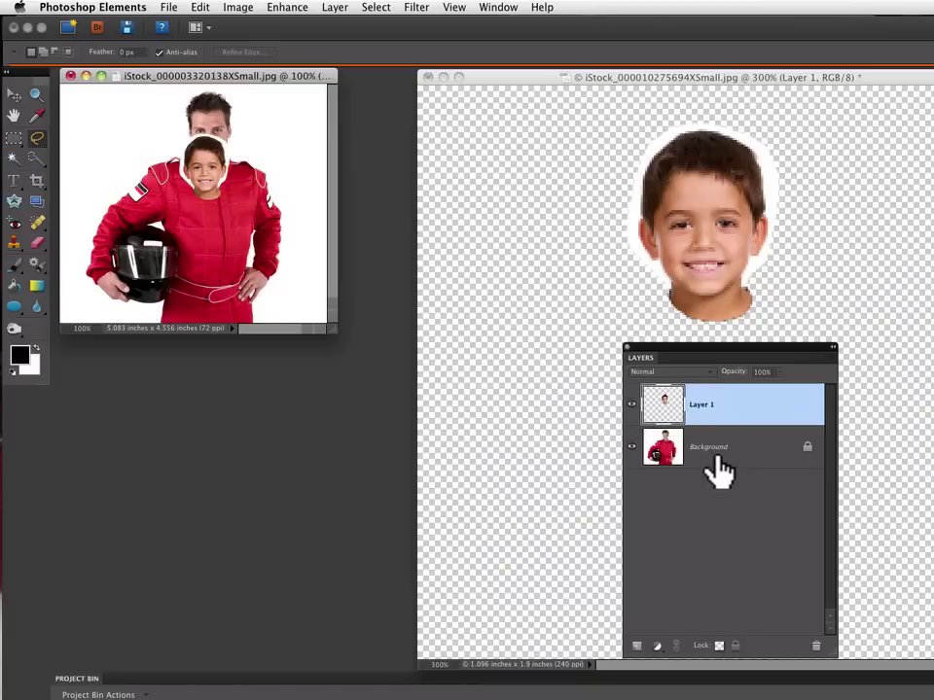
# With the Move tool, place the boy's head beside the racer's face and scale it to 120.3%.
pyautogui.click(15, 95)
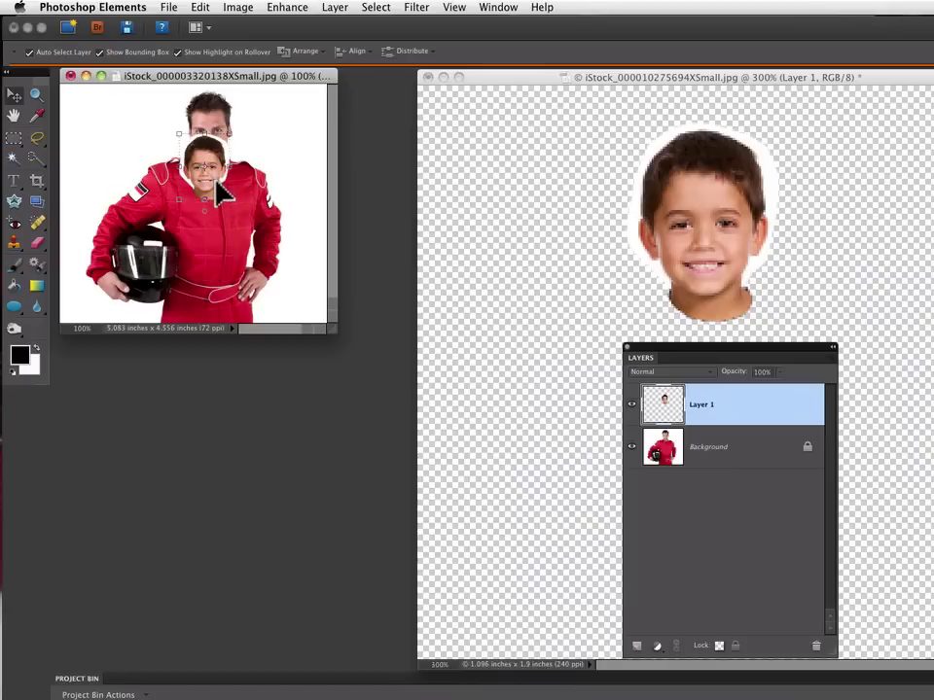
pyautogui.moveTo(216, 184); pyautogui.dragTo(167, 141)
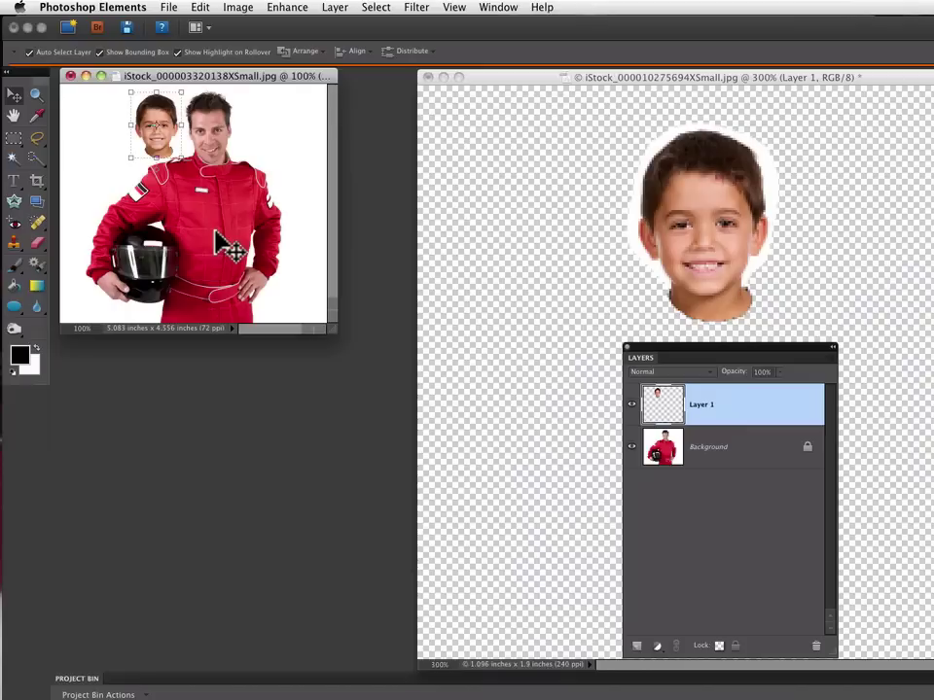
pyautogui.moveTo(161, 142); pyautogui.dragTo(219, 161)
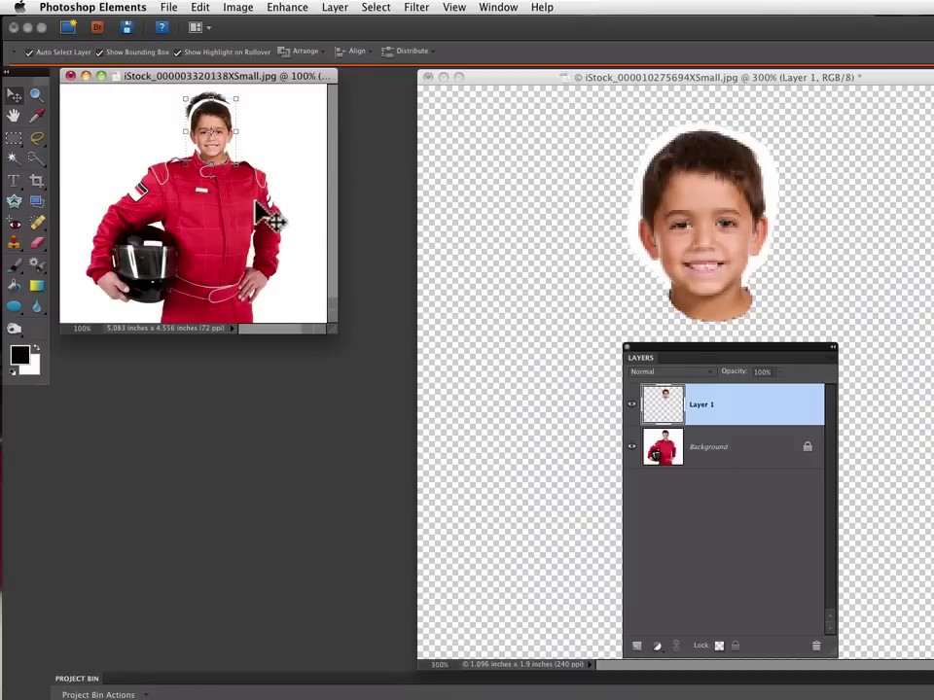
pyautogui.moveTo(226, 163); pyautogui.dragTo(167, 144)
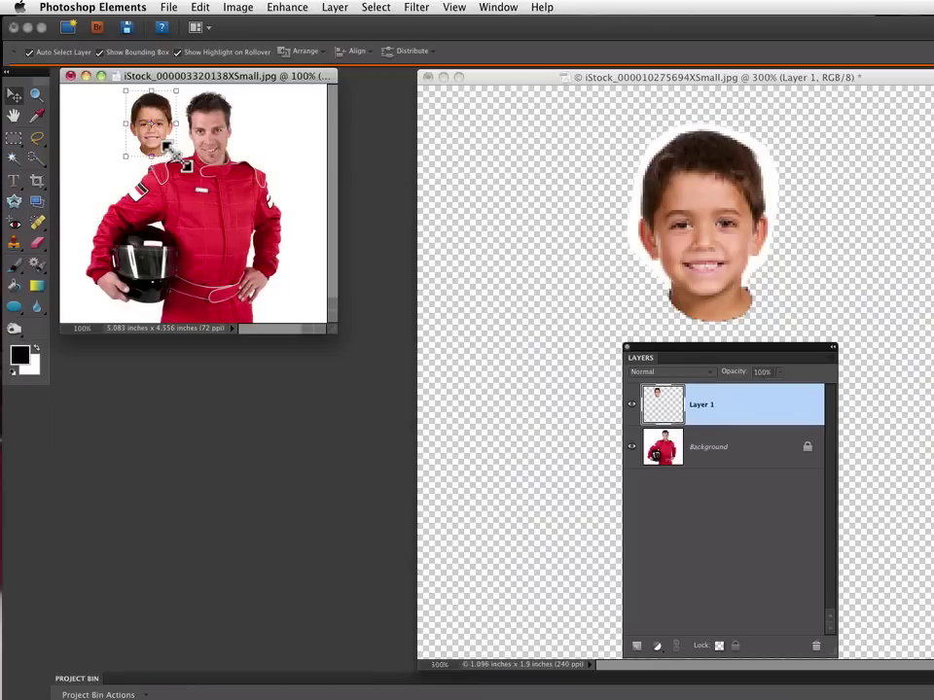
pyautogui.moveTo(173, 150); pyautogui.dragTo(192, 170)
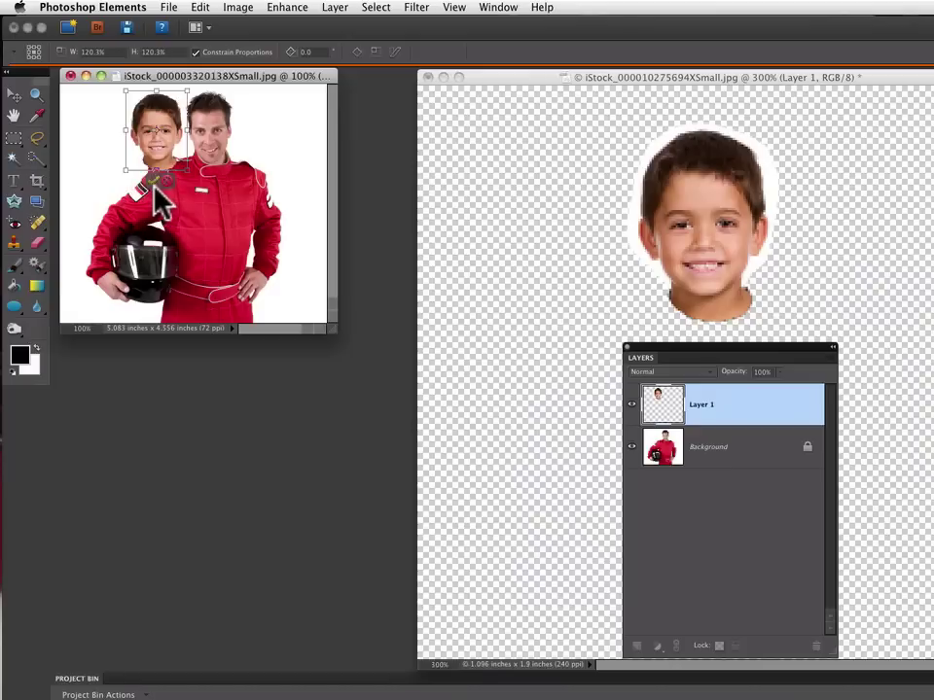
# Commit the 120.3% enlargement and turn off Show Bounding Box.
pyautogui.click(154, 181)
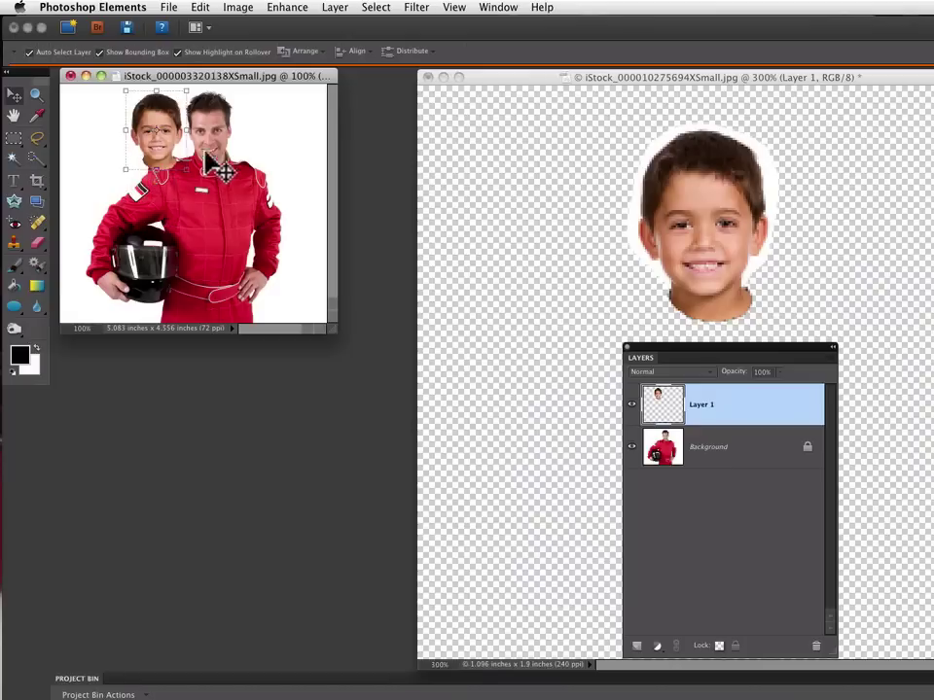
pyautogui.click(99, 53)
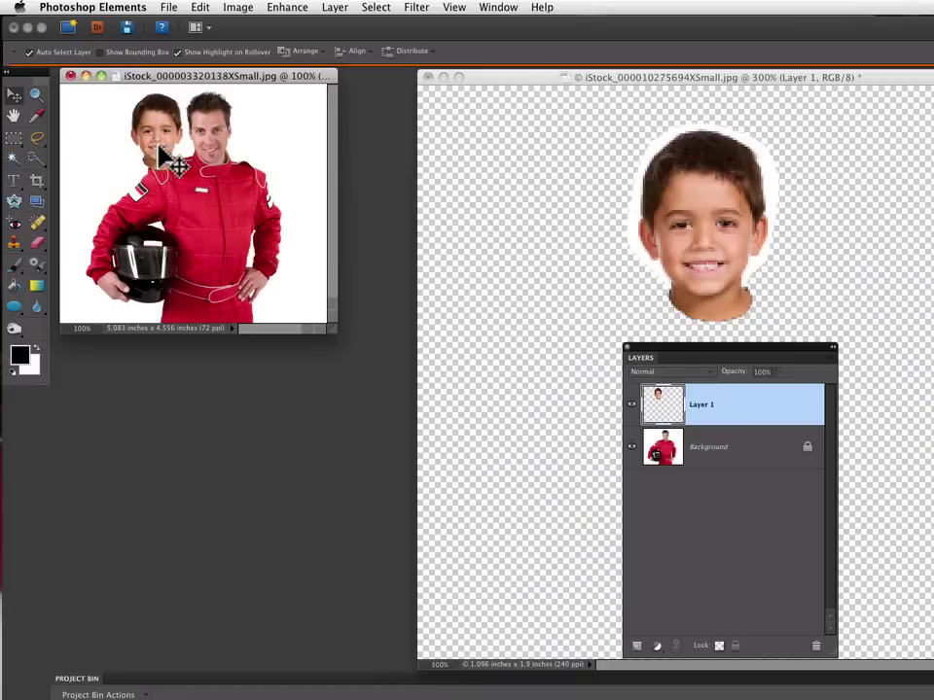
# Move the boy's head over the racer's face, zoom to 200%, and align it with the red collar.
pyautogui.moveTo(160, 158); pyautogui.dragTo(212, 156)
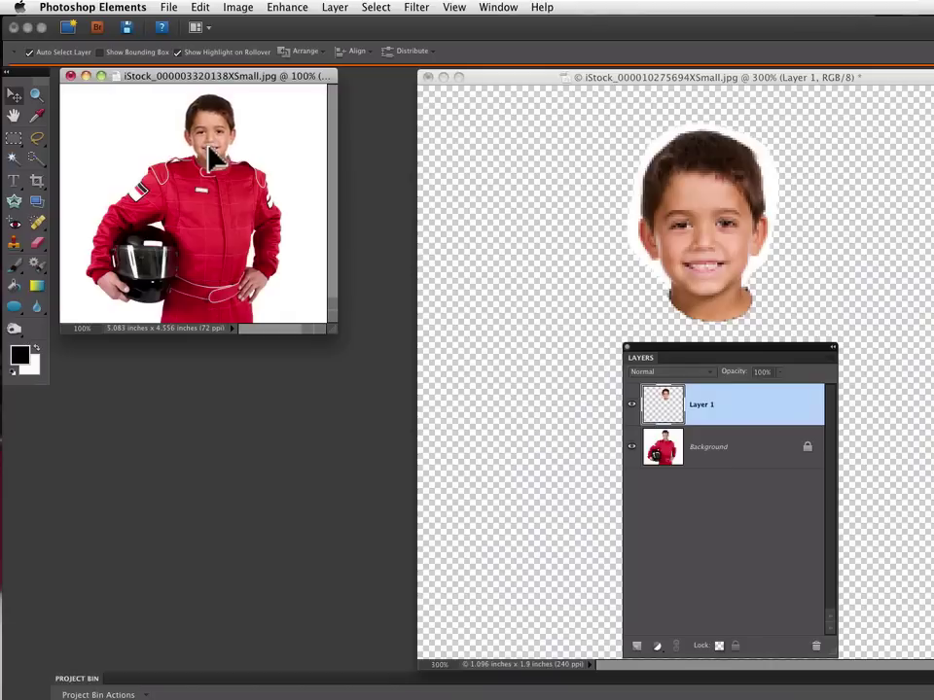
pyautogui.click(36, 96)
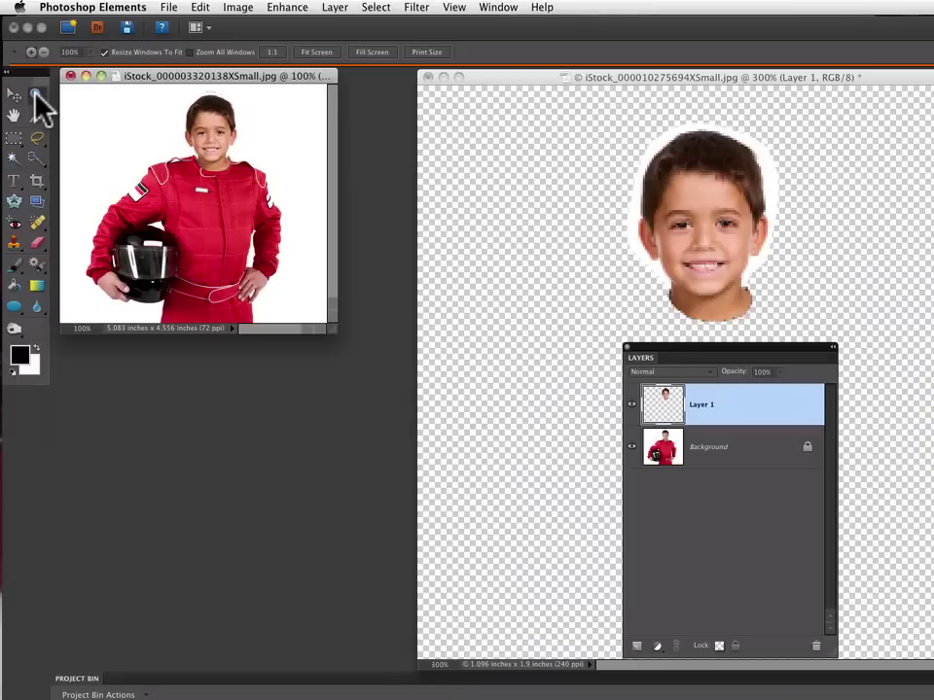
pyautogui.click(212, 141)
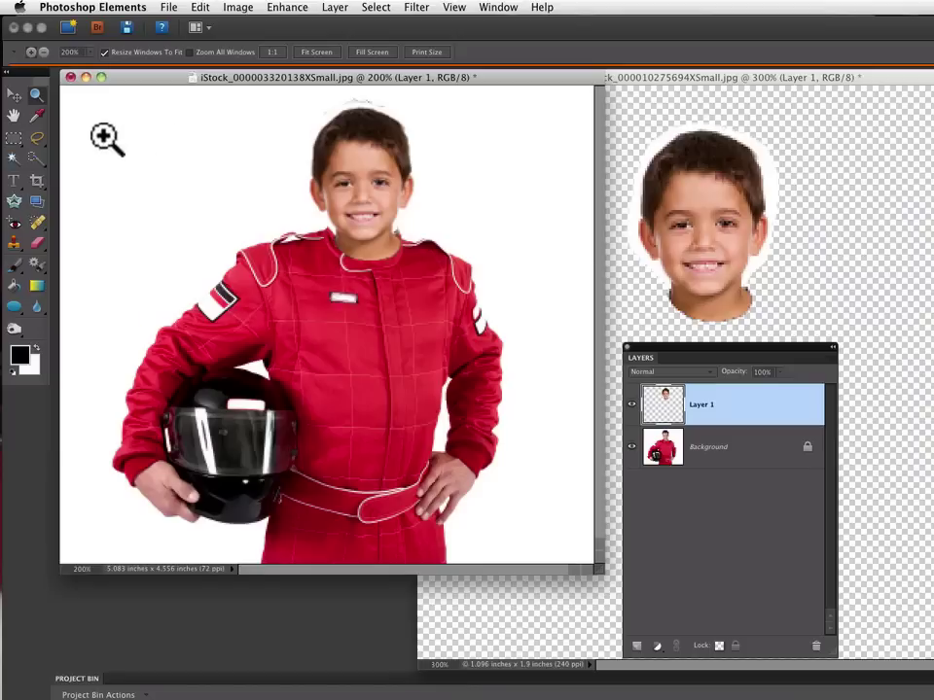
pyautogui.click(15, 95)
pyautogui.moveTo(371, 182); pyautogui.dragTo(368, 179)
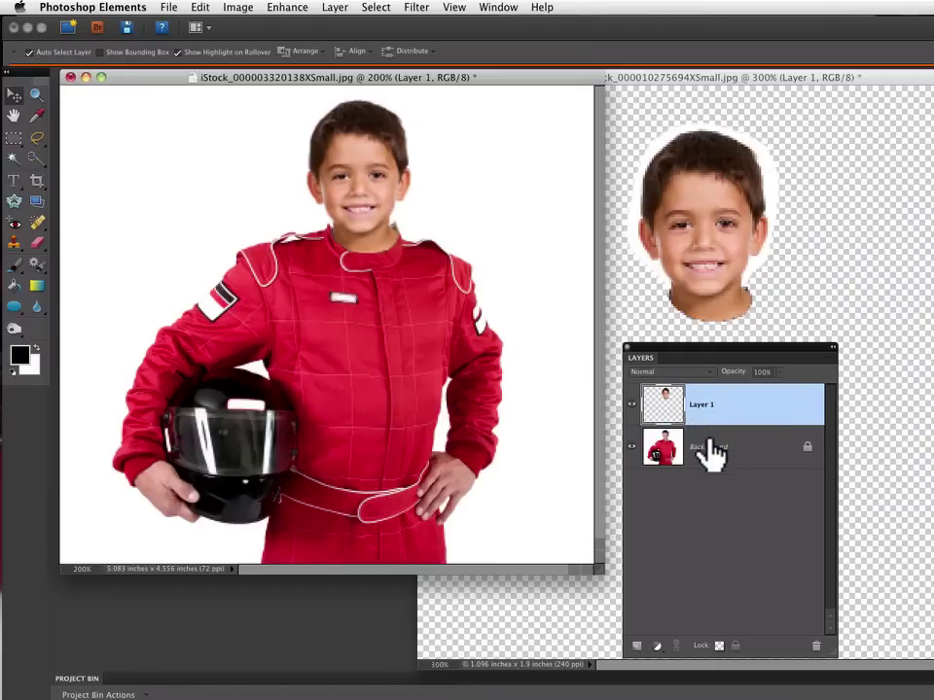
pyautogui.click(632, 406)
pyautogui.click(631, 406)
pyautogui.click(631, 405)
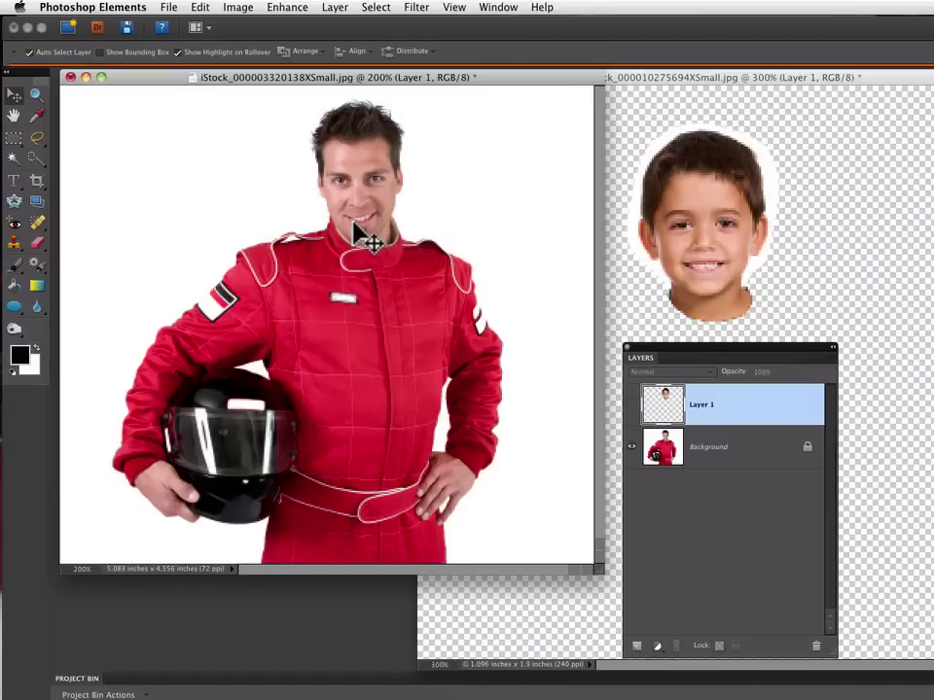
pyautogui.click(631, 406)
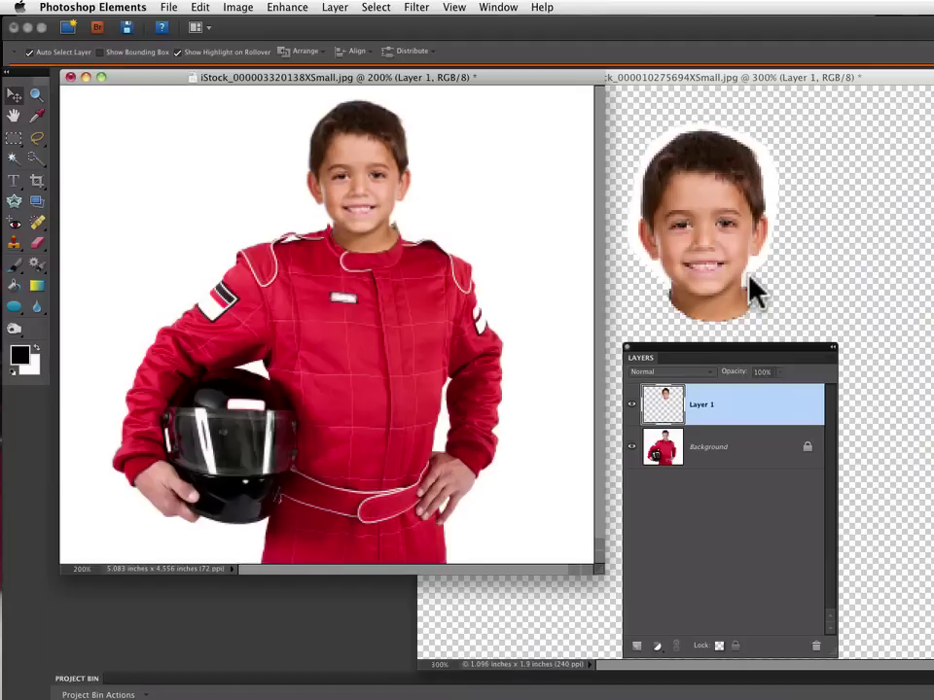
# At 300% zoom, erase Layer 1's neck edge along the collar so the red suit collar shows.
pyautogui.click(37, 243)
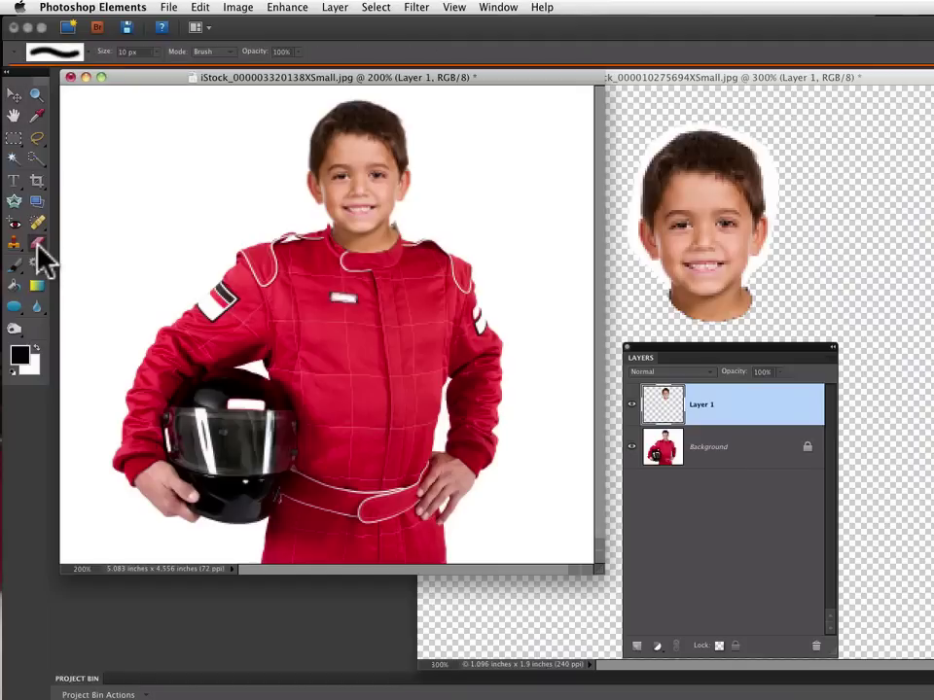
pyautogui.click(36, 94)
pyautogui.click(367, 229)
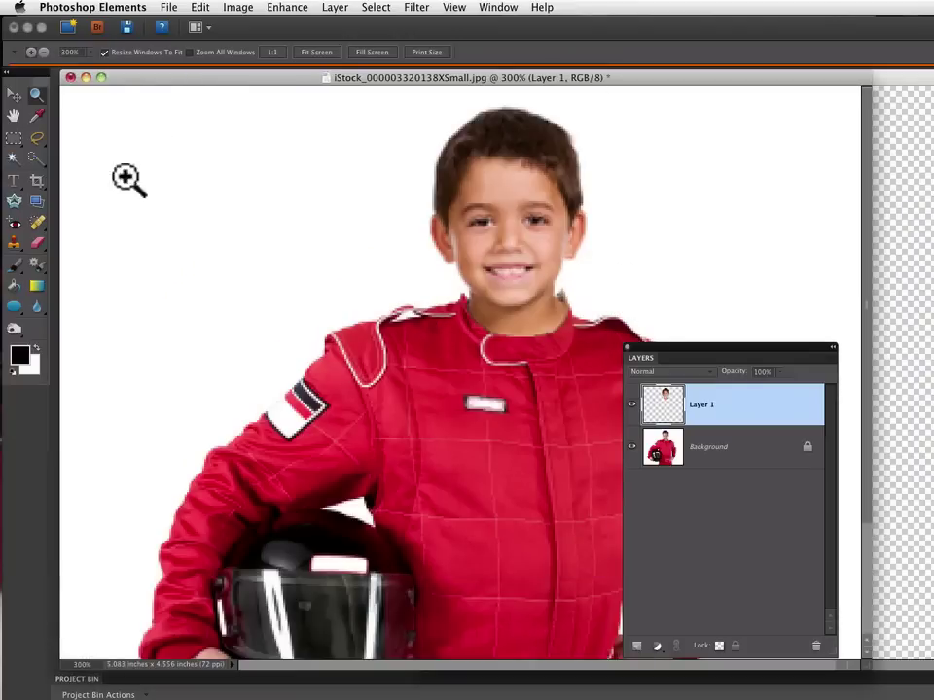
pyautogui.click(37, 242)
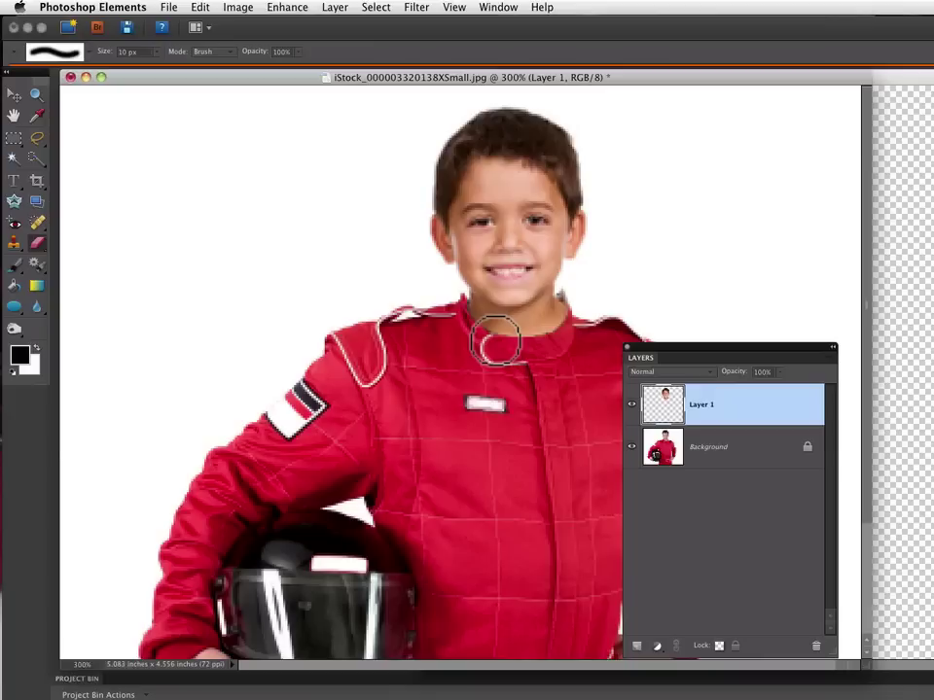
pyautogui.moveTo(497, 342)
pyautogui.mouseDown()
pyautogui.moveTo(524, 341)
pyautogui.moveTo(516, 348)
pyautogui.moveTo(502, 342)
pyautogui.moveTo(559, 330)
pyautogui.moveTo(555, 344)
pyautogui.moveTo(575, 319)
pyautogui.moveTo(573, 340)
pyautogui.moveTo(582, 298)
pyautogui.moveTo(558, 293)
pyautogui.moveTo(563, 283)
pyautogui.moveTo(575, 302)
pyautogui.moveTo(571, 328)
pyautogui.mouseUp()
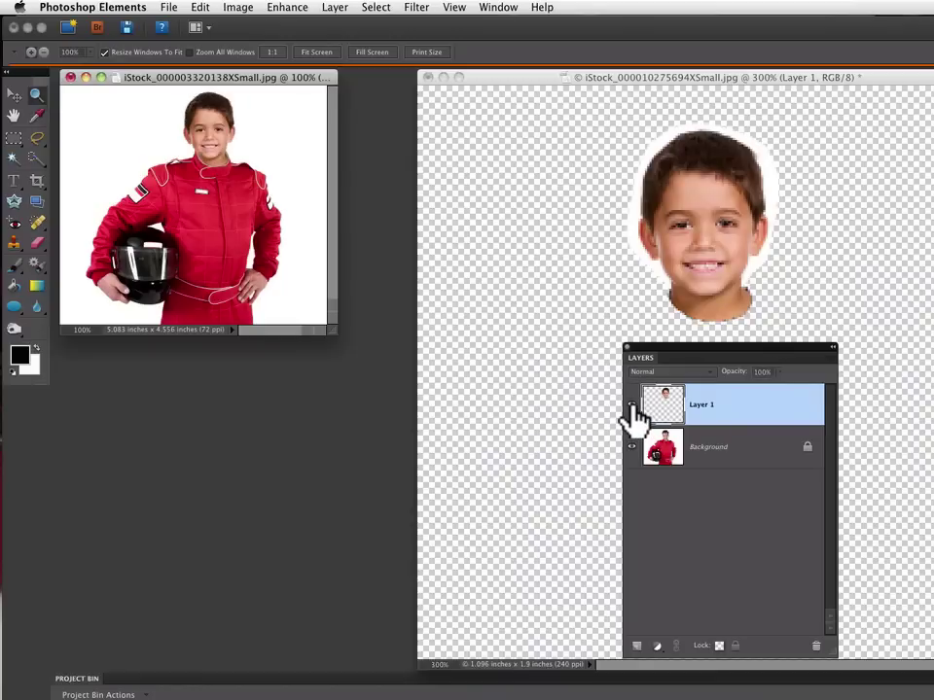
pyautogui.click(632, 406)
pyautogui.click(632, 406)
pyautogui.click(633, 406)
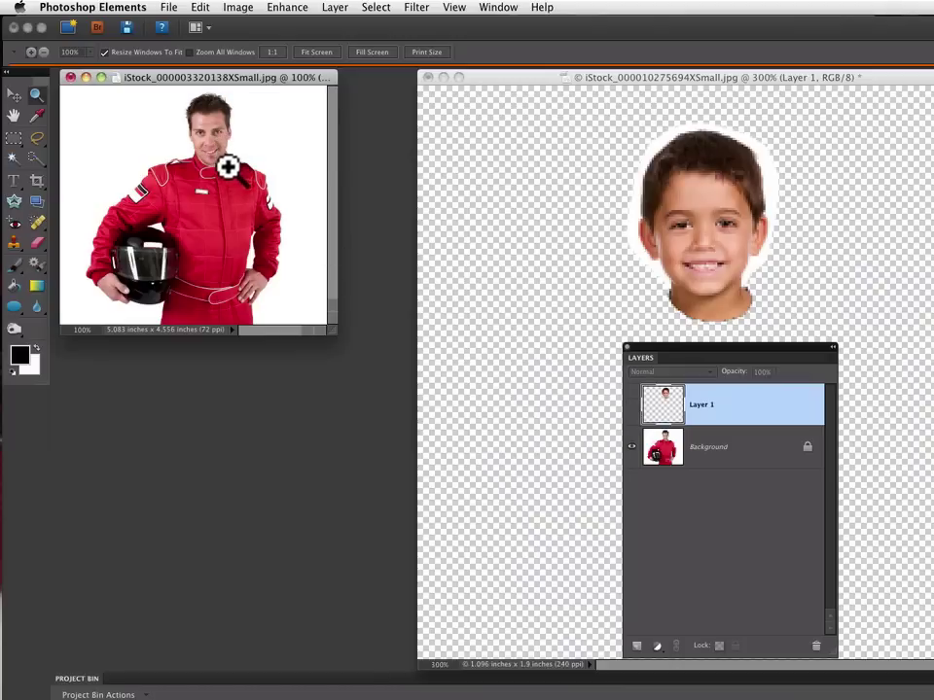
pyautogui.click(631, 406)
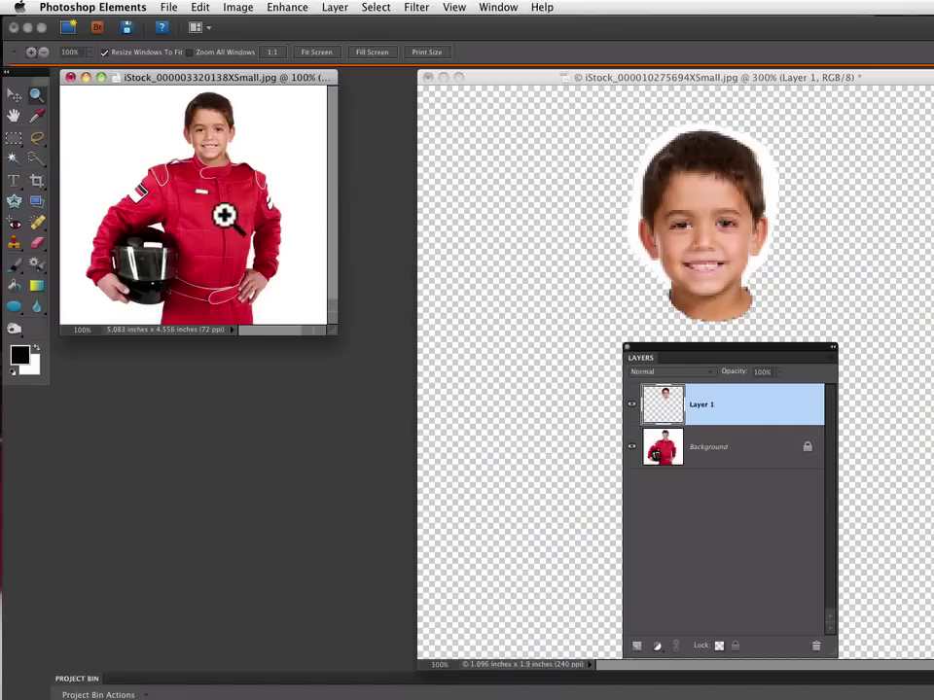
pyautogui.click(211, 157)
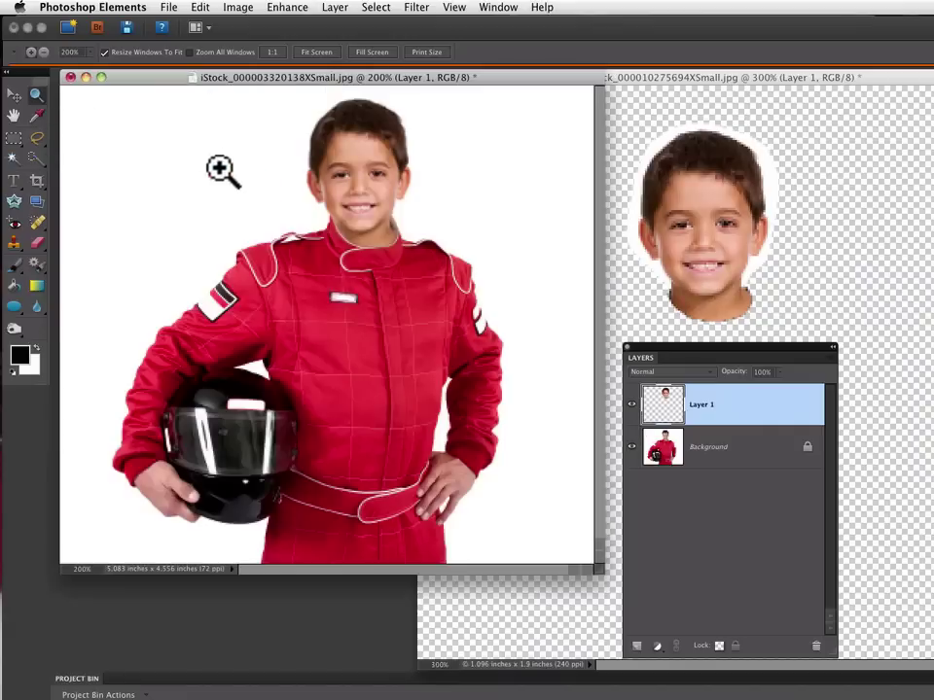
pyautogui.click(38, 242)
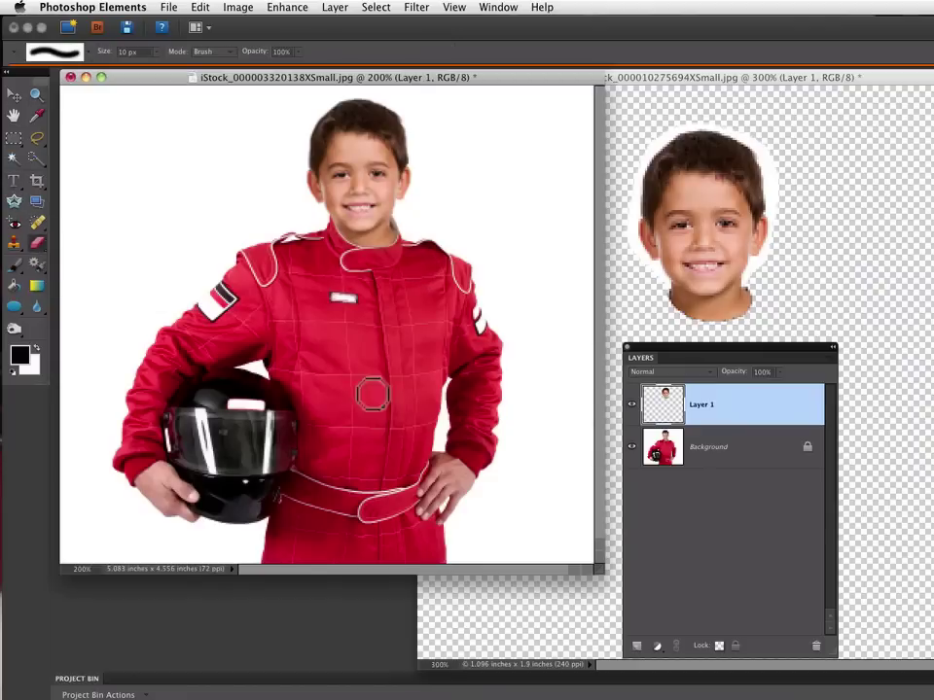
pyautogui.click(712, 453)
pyautogui.click(705, 414)
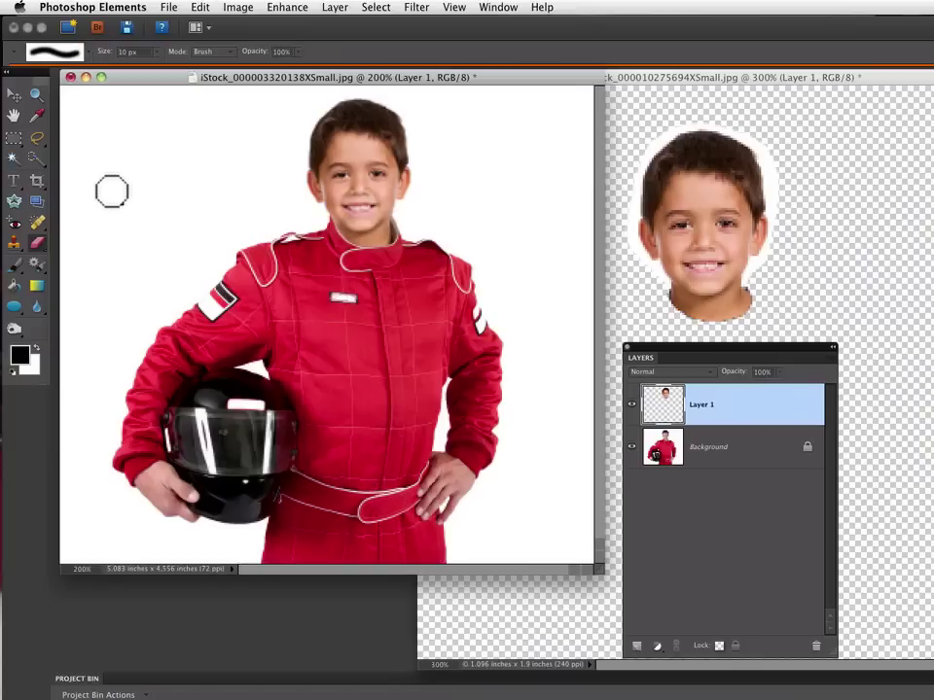
# Crop the composite to just above the boy's hands, trimming it to 5.153 × 3.542 inches.
pyautogui.click(36, 183)
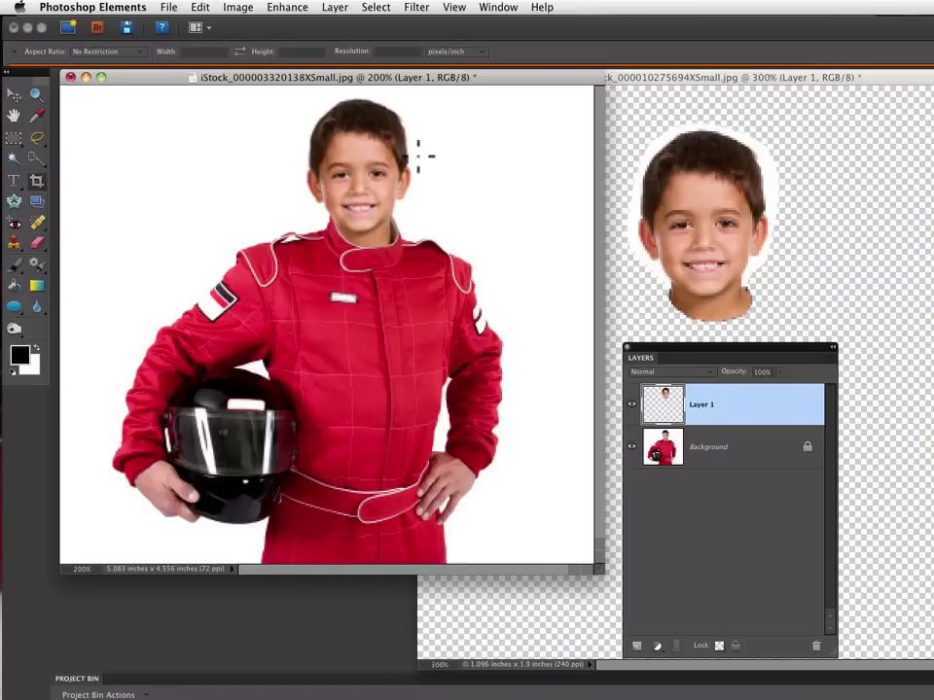
pyautogui.moveTo(503, 94); pyautogui.dragTo(80, 512)
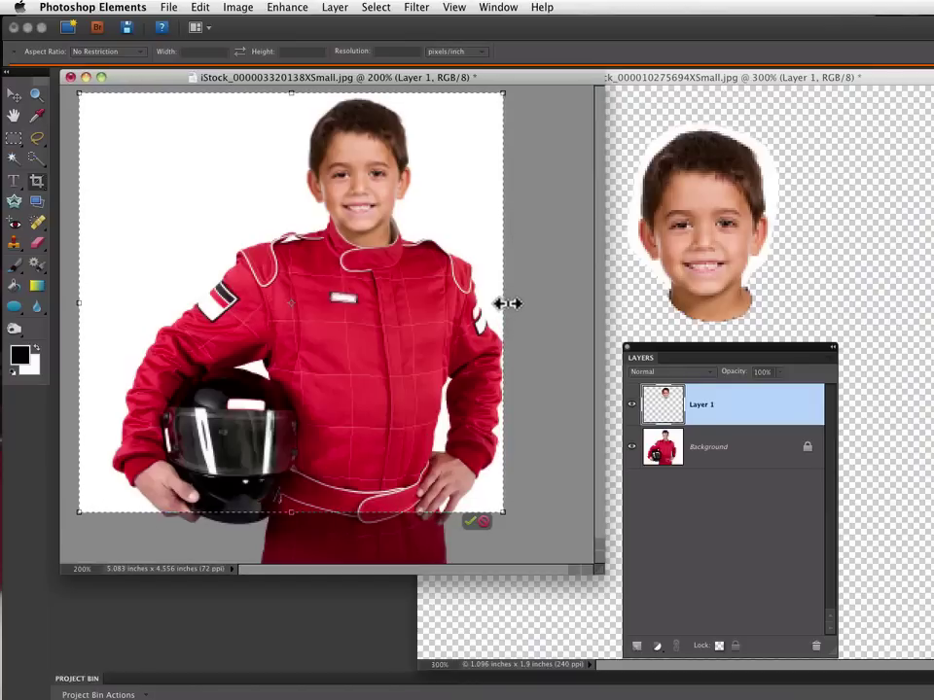
pyautogui.moveTo(502, 302); pyautogui.dragTo(596, 302)
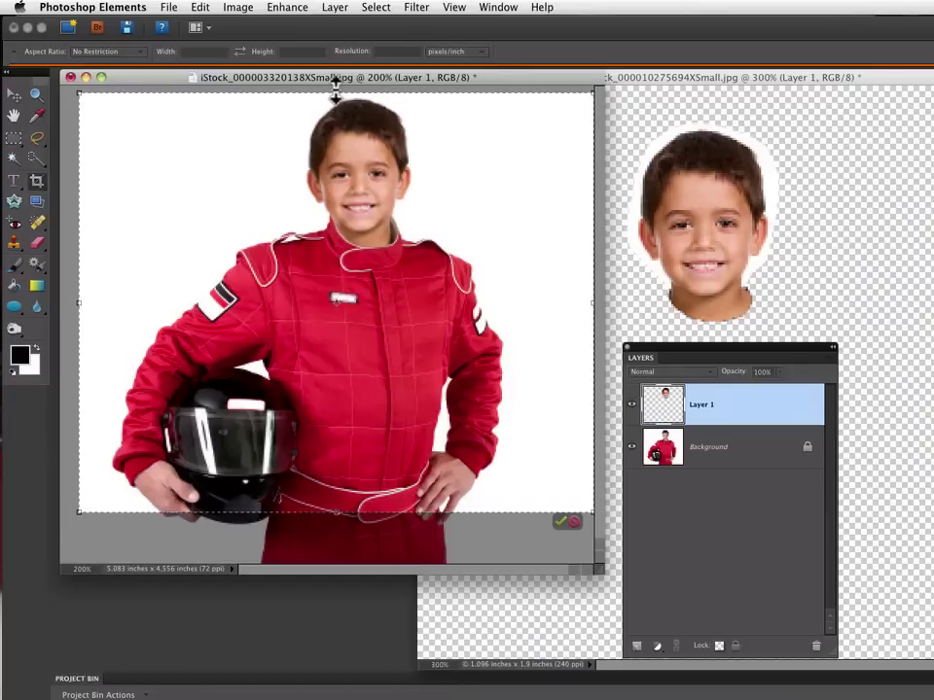
pyautogui.moveTo(336, 93); pyautogui.dragTo(336, 85)
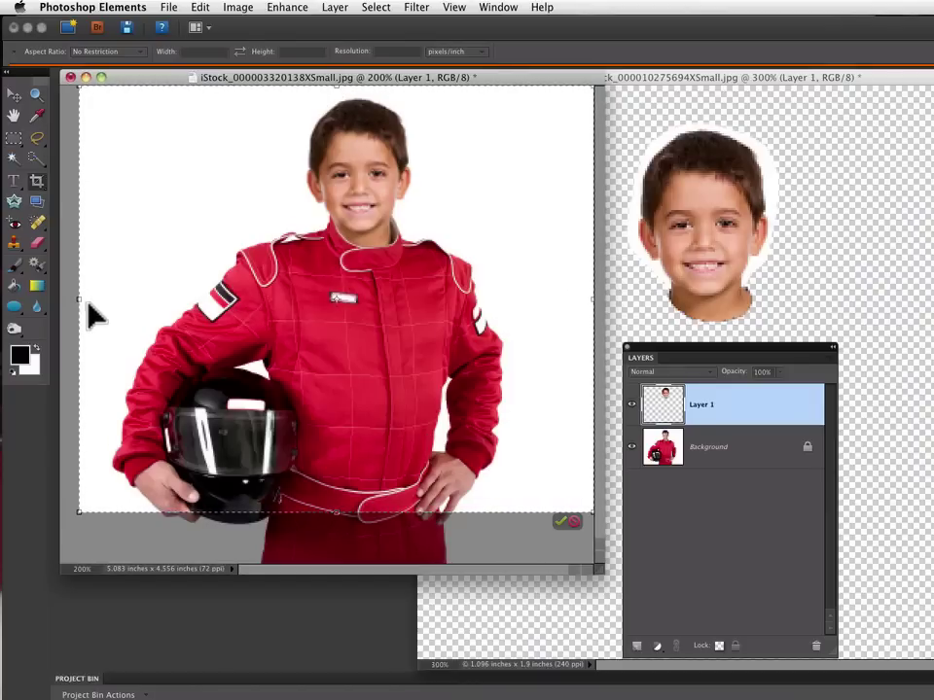
pyautogui.moveTo(82, 298); pyautogui.dragTo(61, 298)
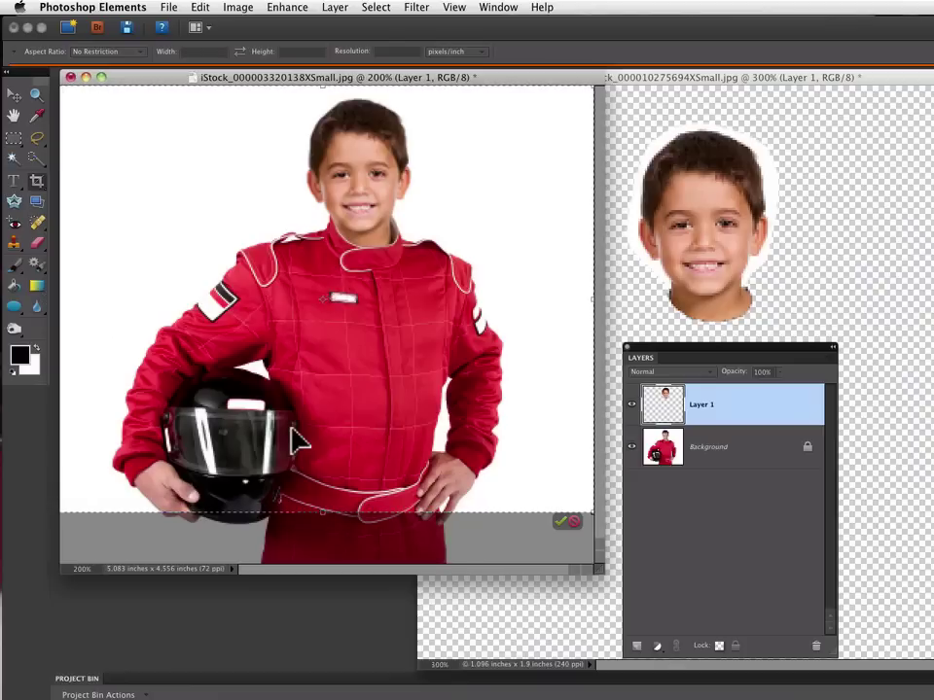
pyautogui.moveTo(322, 513); pyautogui.dragTo(332, 454)
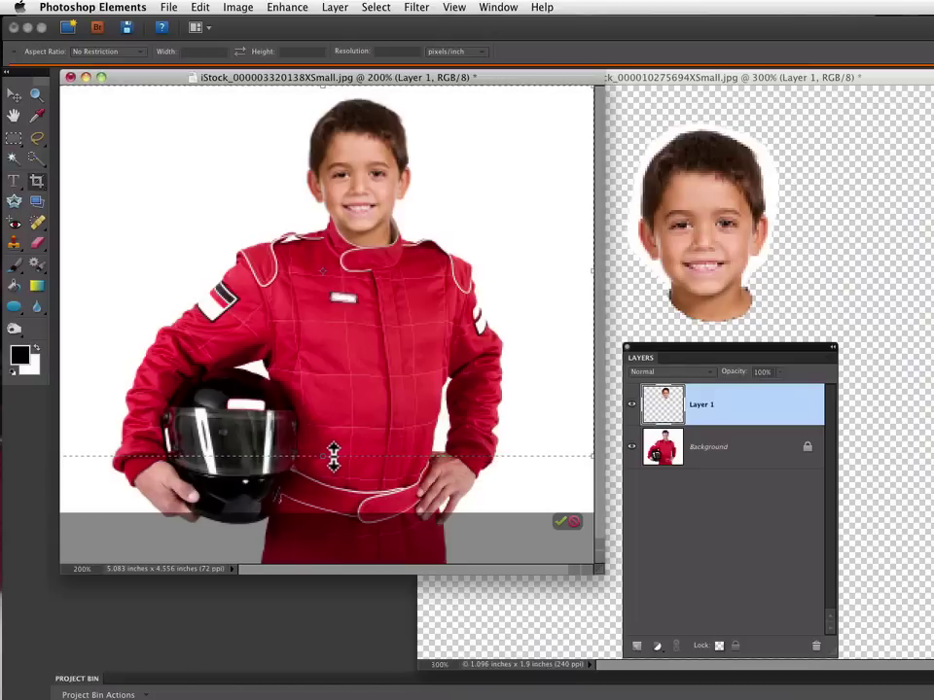
pyautogui.moveTo(333, 457); pyautogui.dragTo(332, 458)
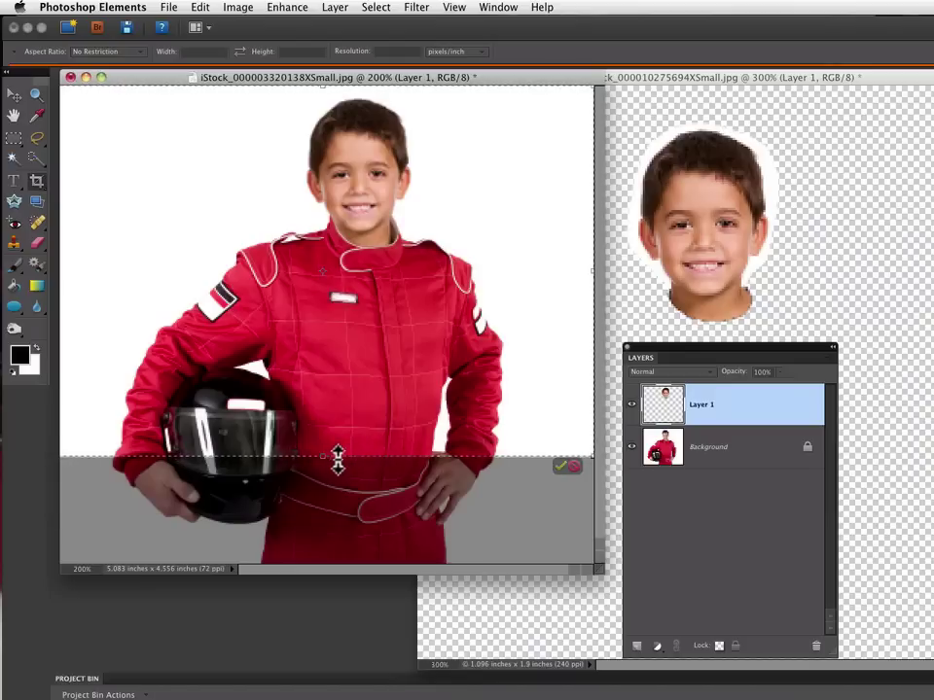
pyautogui.click(562, 469)
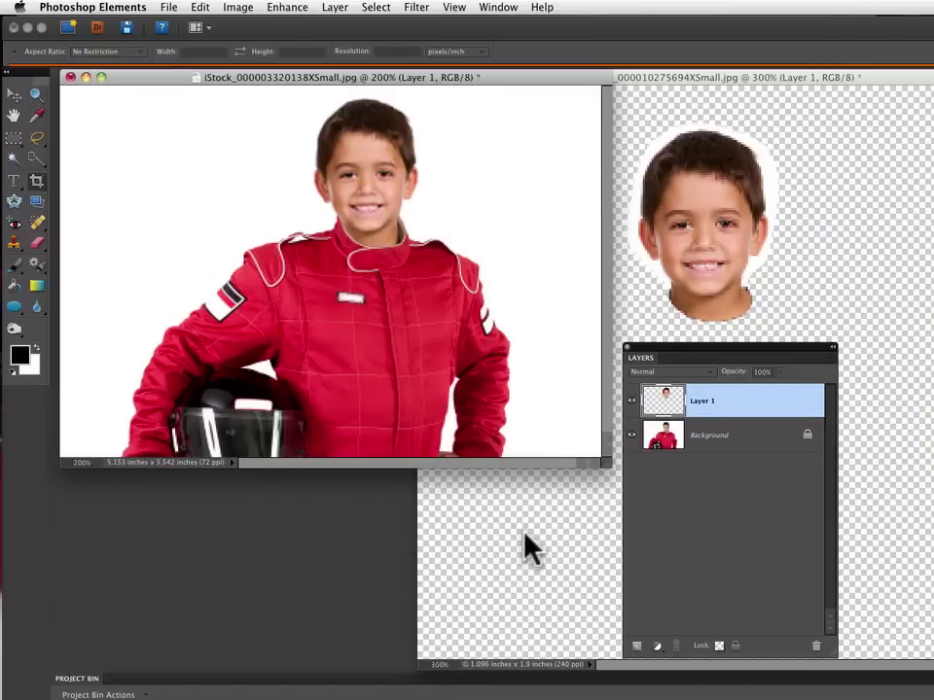